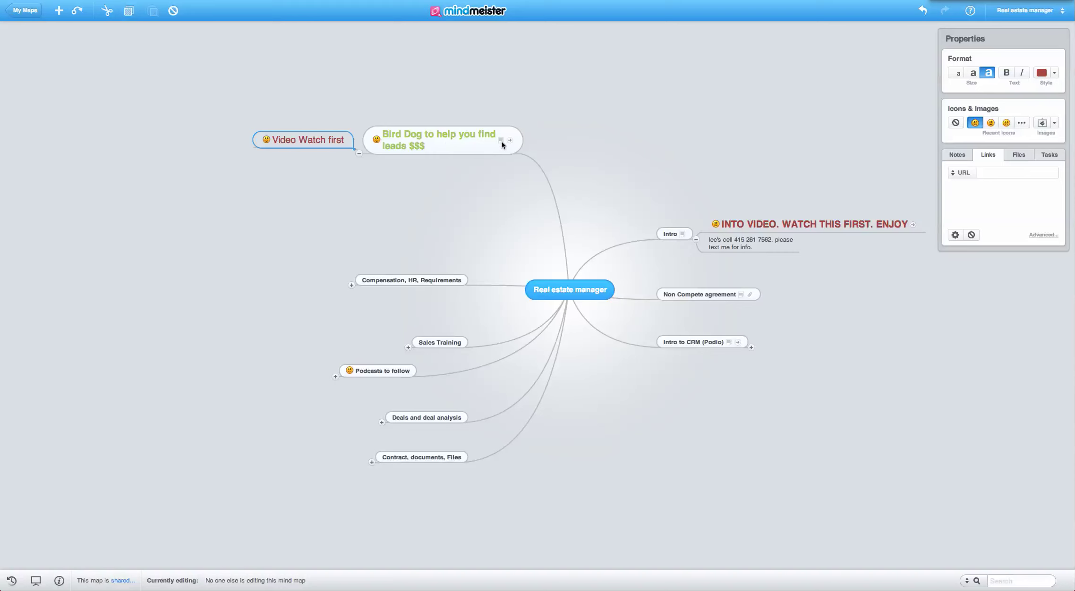
pyautogui.click(485, 143)
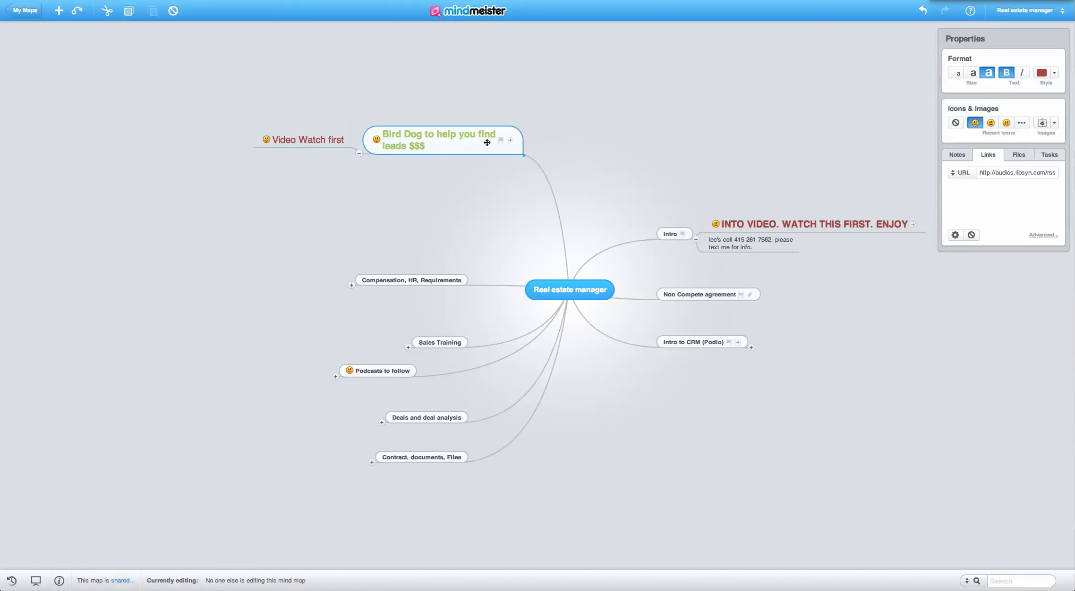